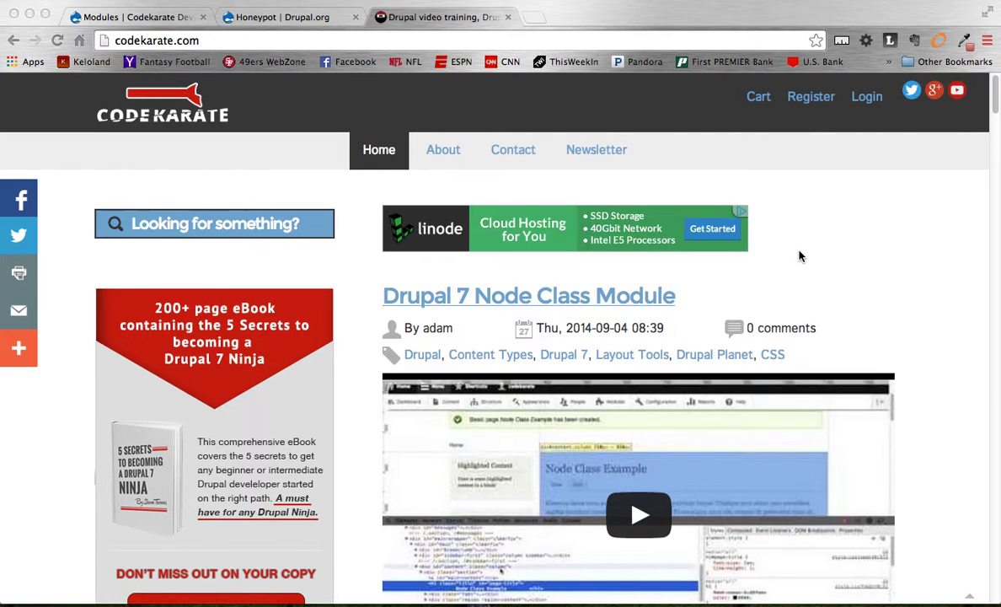
Switch to the Honeypot project page on Drupal.org and review its description, project information and 1.17 downloads.
scroll(799, 256, "down", 1)
scroll(799, 256, "up", 1)
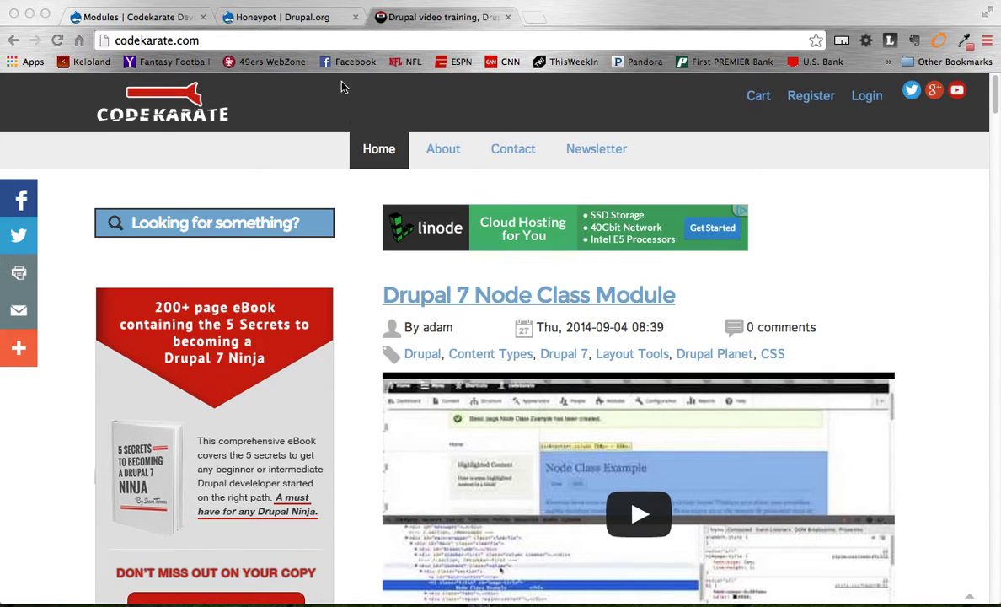
left_click(321, 24)
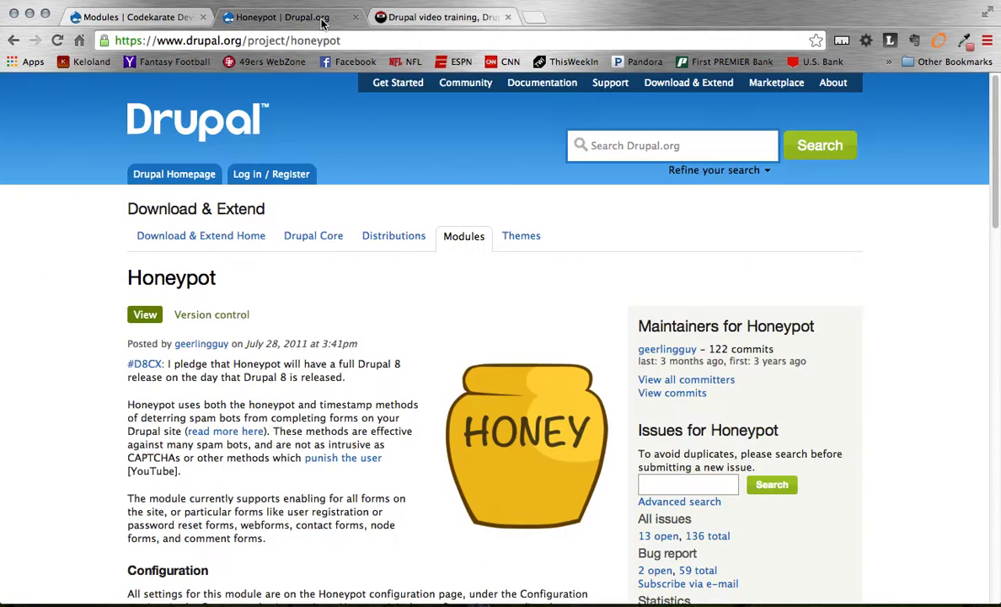
scroll(357, 337, "down", 2)
scroll(357, 334, "down", 1)
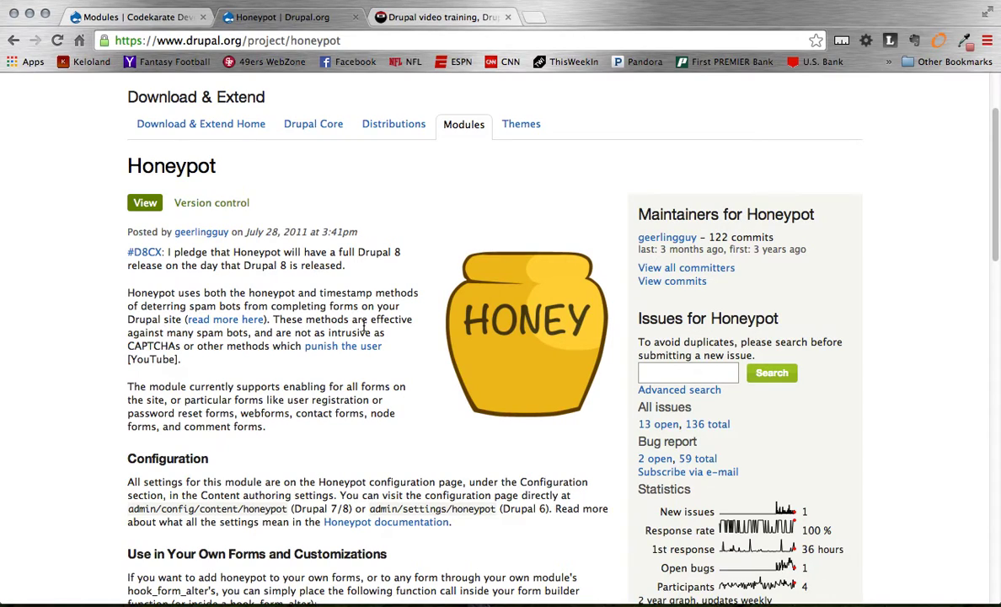
scroll(414, 329, "down", 1)
scroll(414, 329, "down", 2)
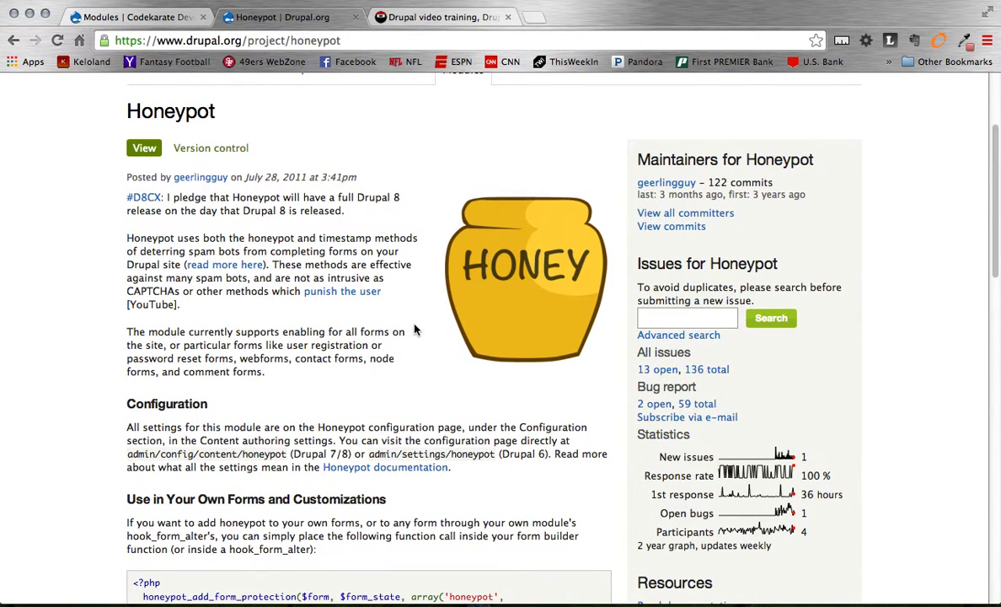
scroll(414, 329, "left", 1)
scroll(414, 329, "down", 15)
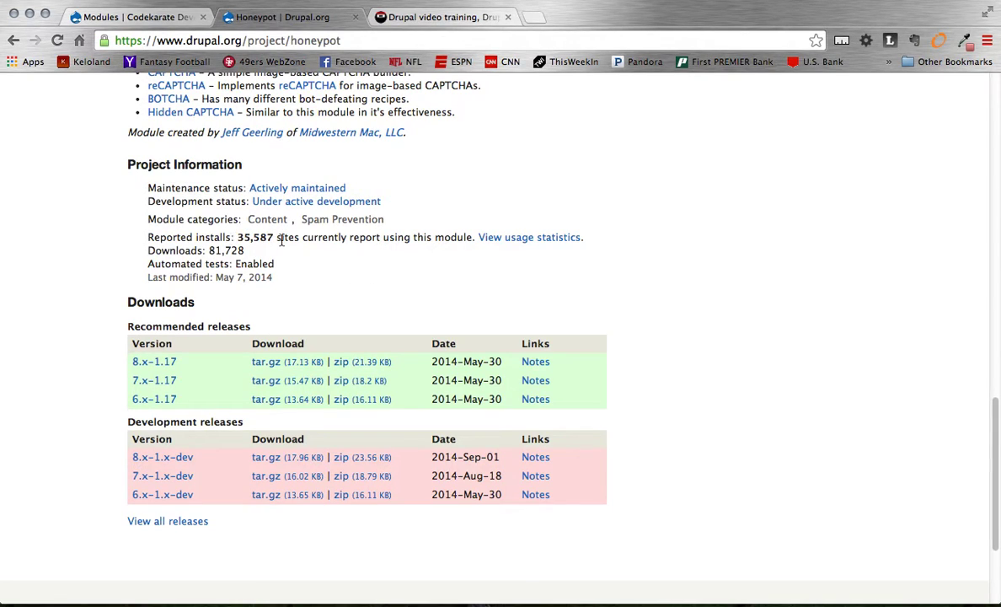
scroll(373, 278, "up", 4)
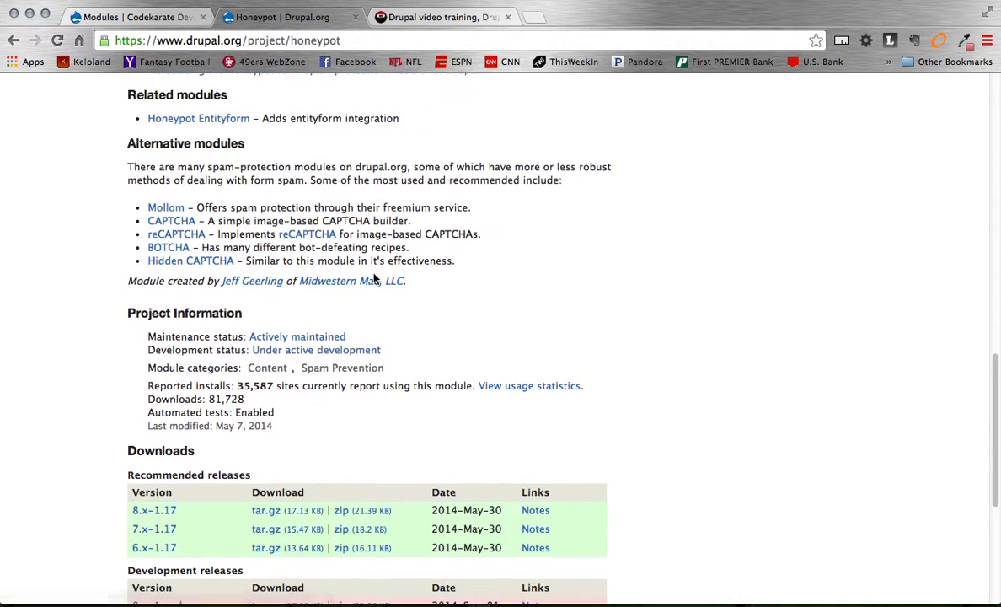
scroll(404, 184, "up", 10)
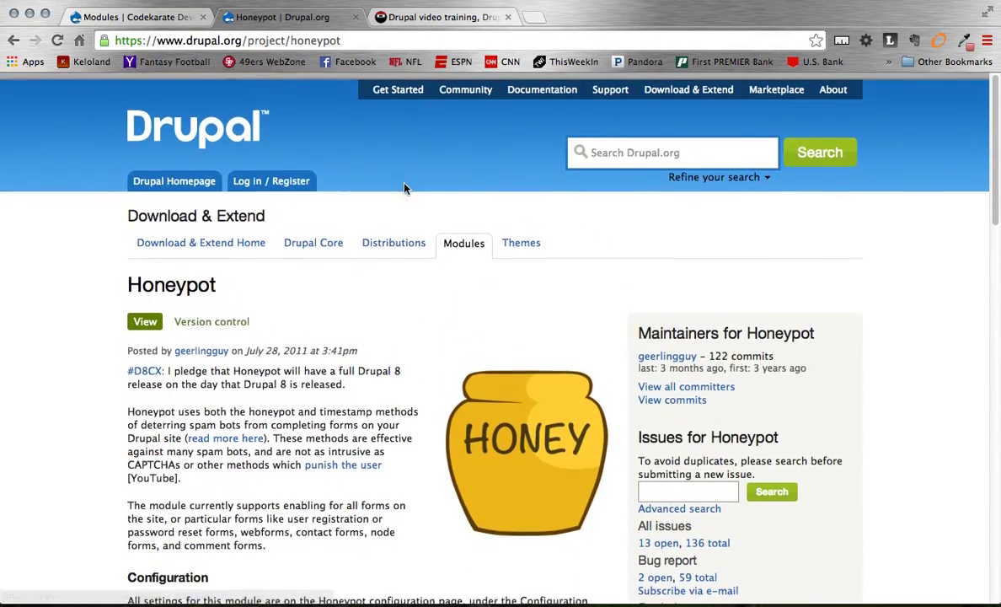
Filter the module list for 'honey', enable Honeypot 7.x-1.17 and save the module configuration.
left_click(155, 18)
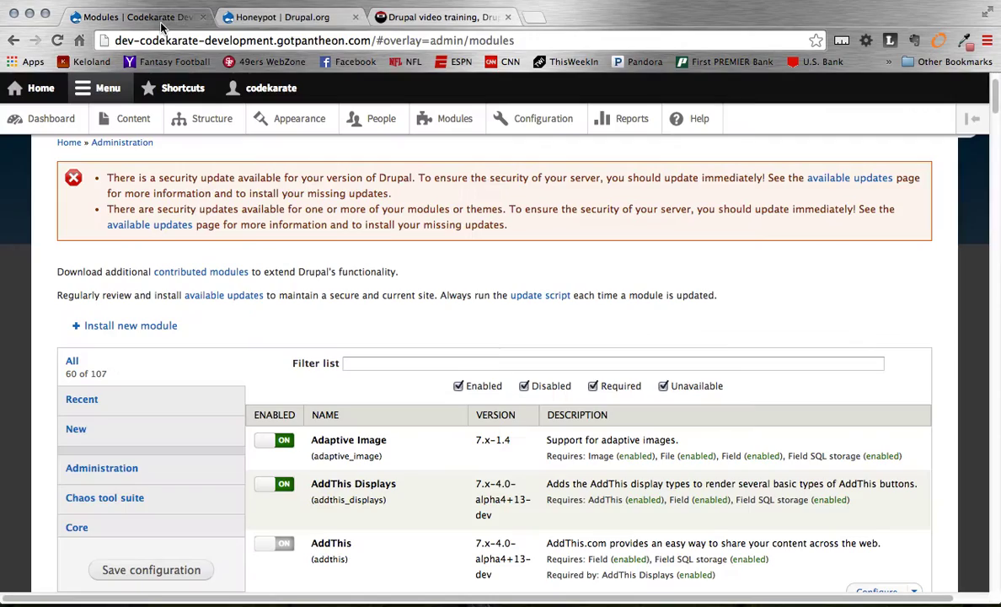
left_click(388, 364)
type("hone")
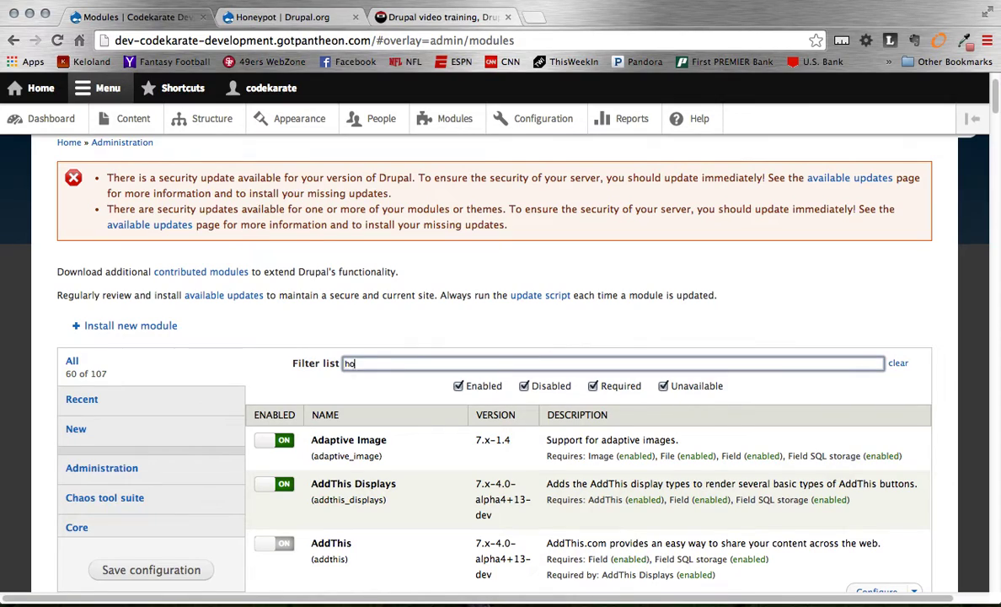
key("BackSpace")
key("BackSpace")
type("ney")
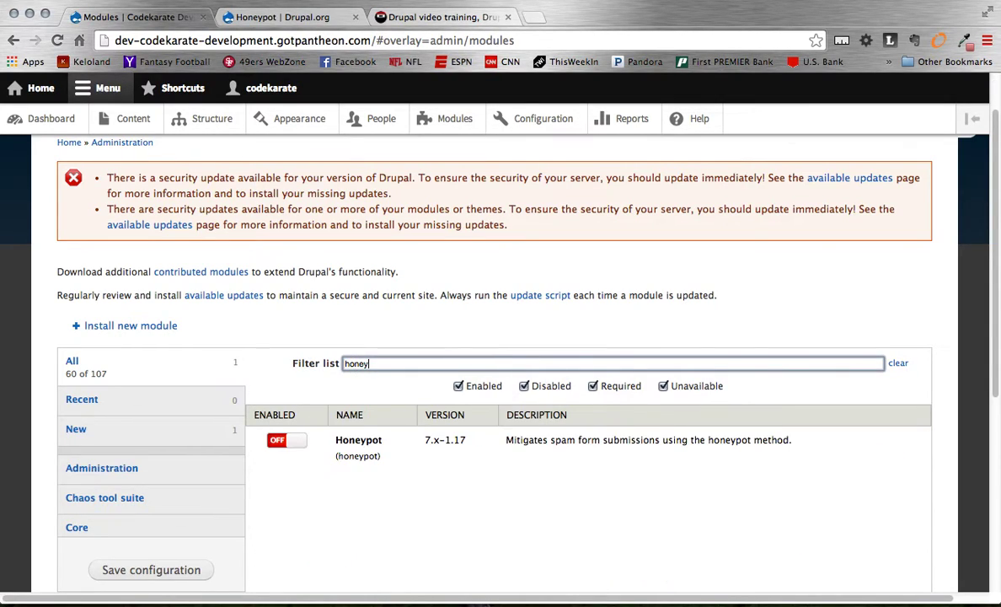
left_click(285, 442)
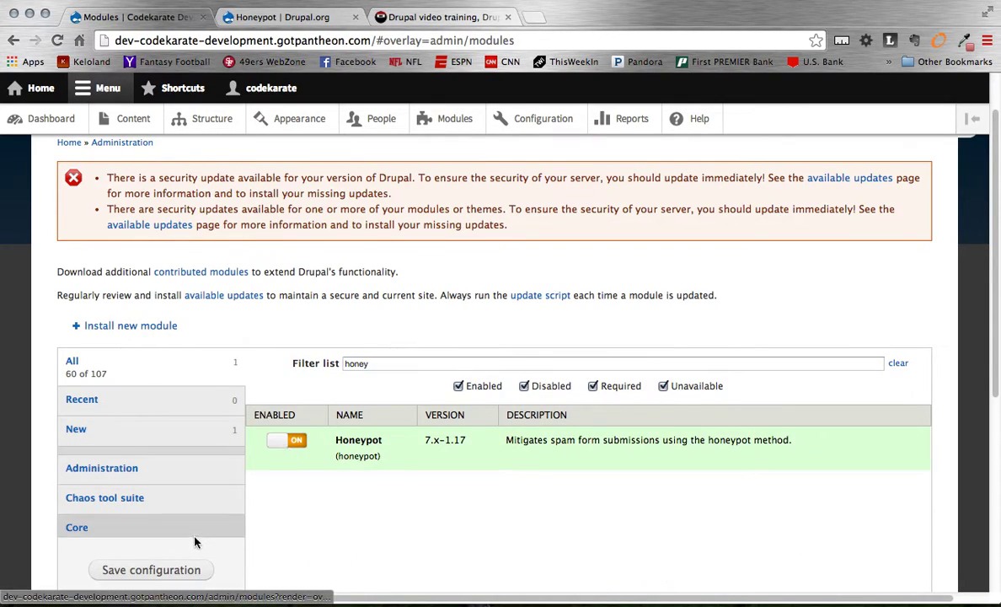
left_click(192, 576)
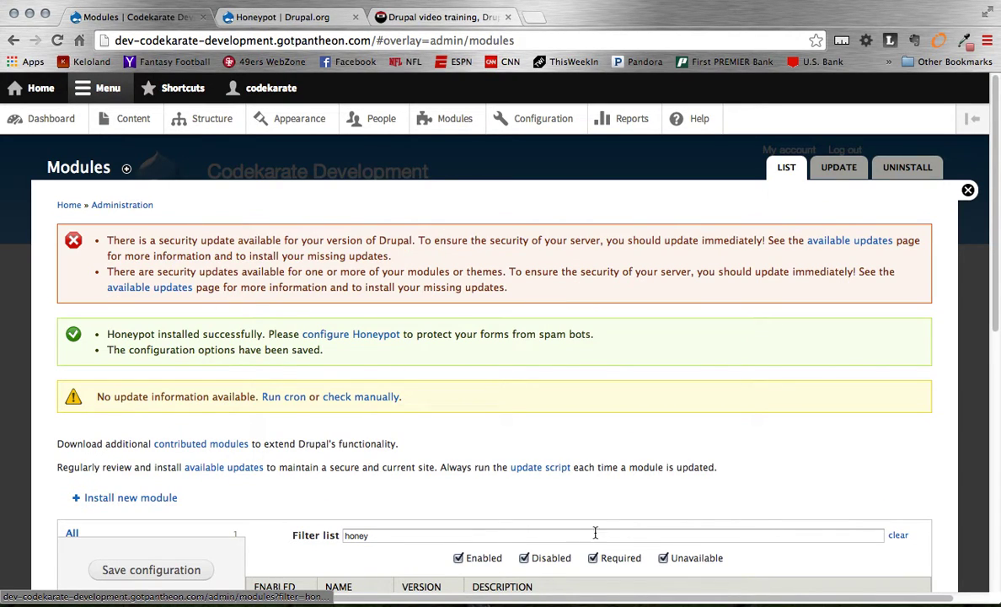
scroll(556, 478, "down", 3)
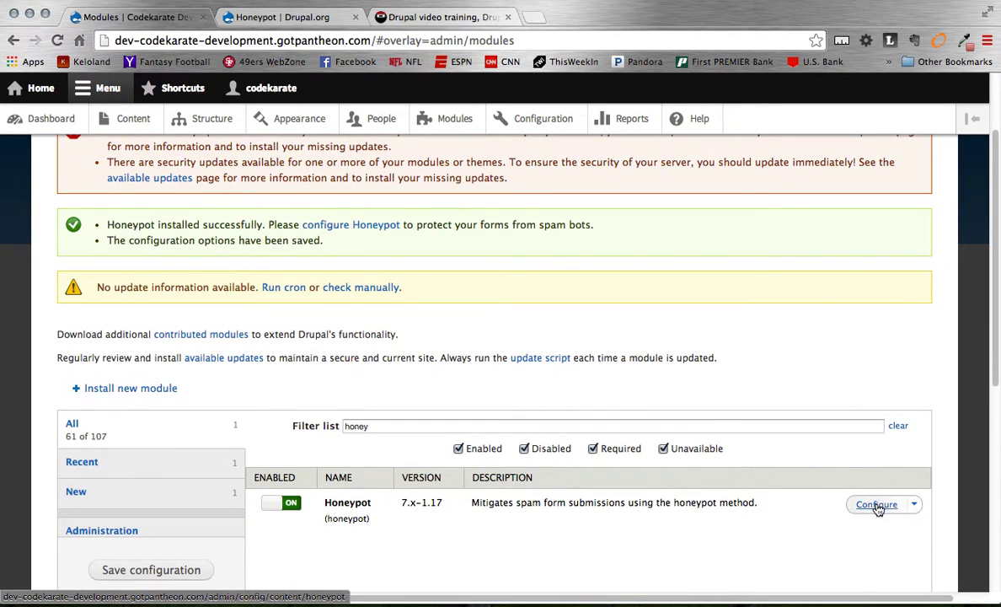
Open the Honeypot settings and review the 'url' element name, 5-second time limit and form options.
left_click(877, 506)
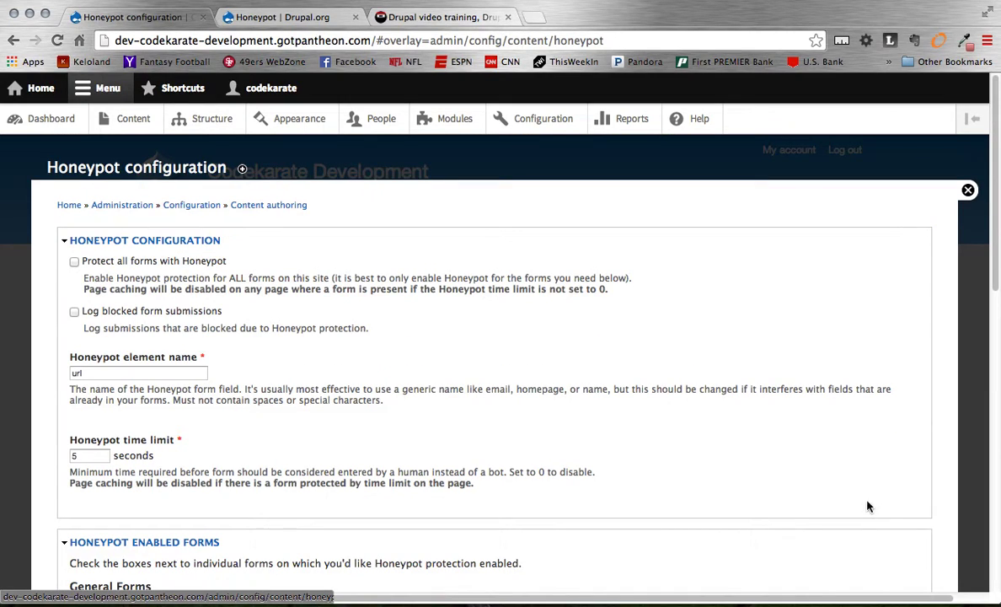
scroll(380, 344, "down", 4)
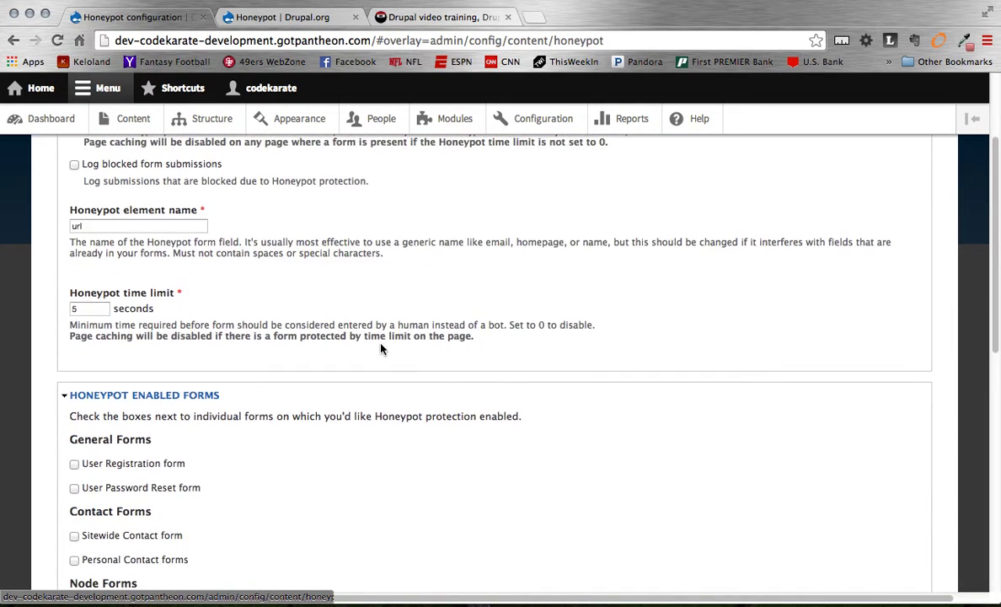
scroll(381, 344, "up", 3)
scroll(381, 344, "up", 1)
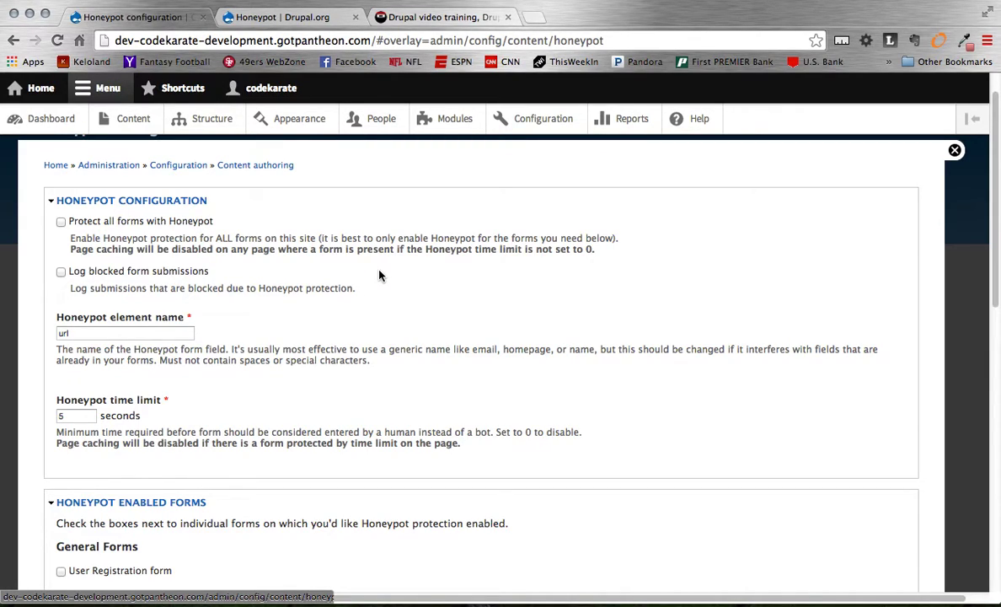
scroll(380, 276, "down", 2)
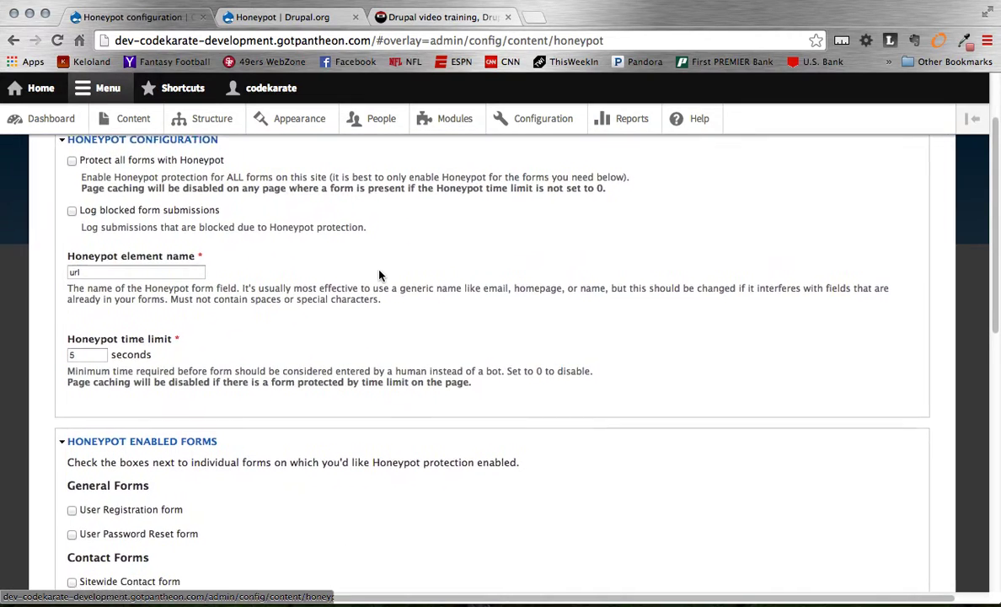
scroll(379, 275, "down", 1)
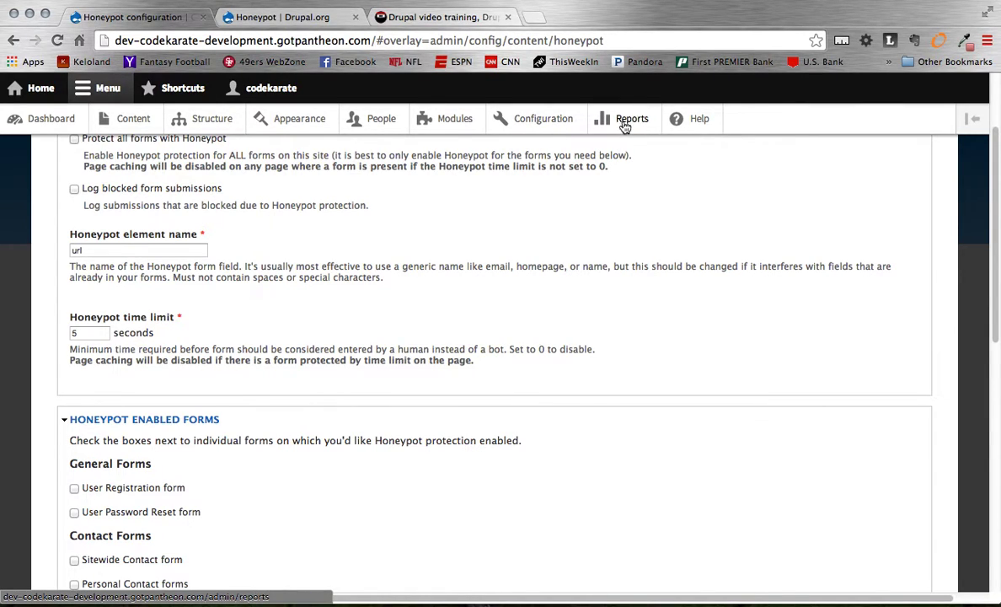
scroll(376, 267, "down", 1)
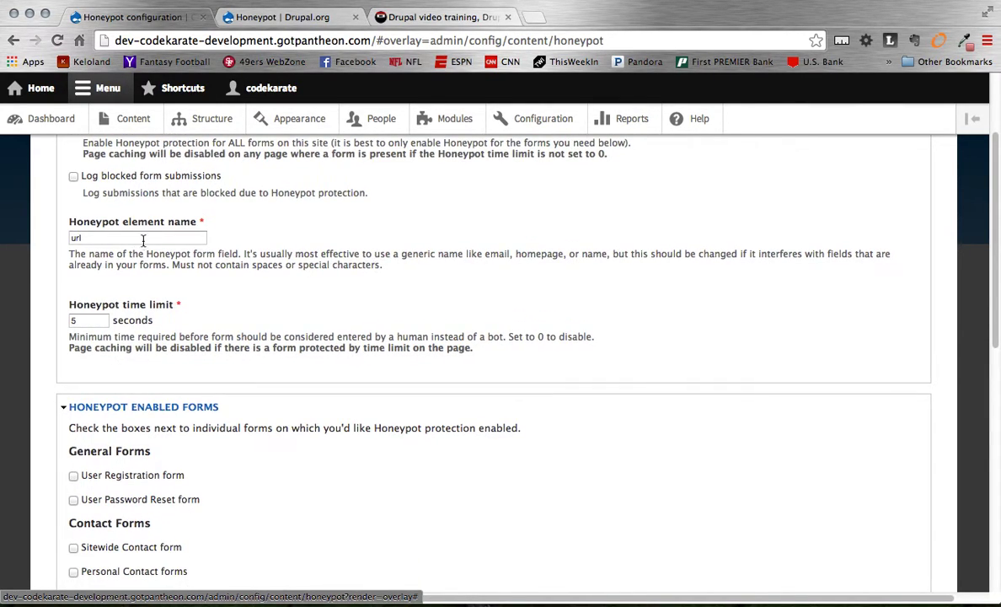
left_click_drag(129, 239, 64, 238)
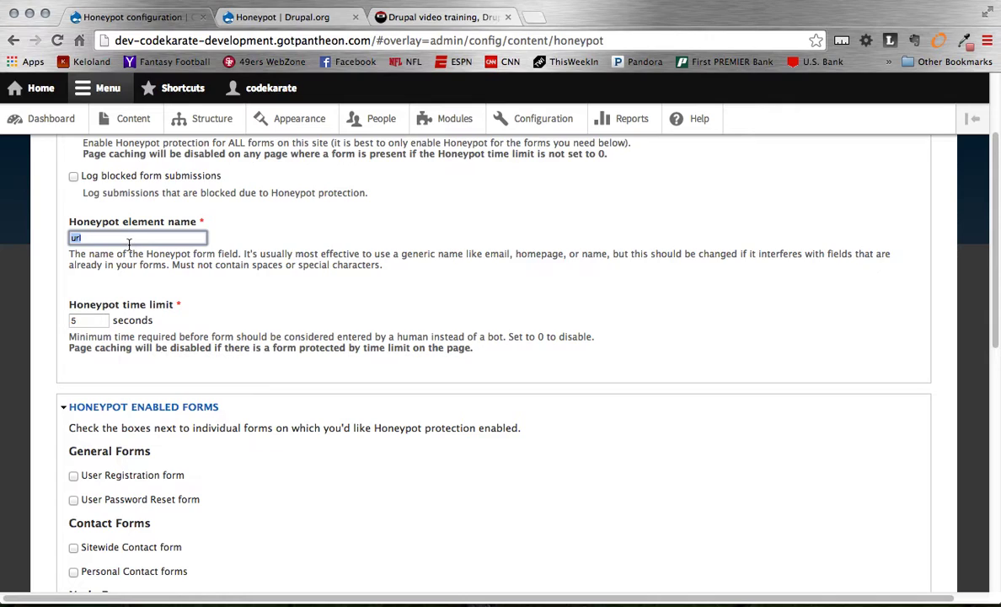
type("homepage")
left_click(278, 252)
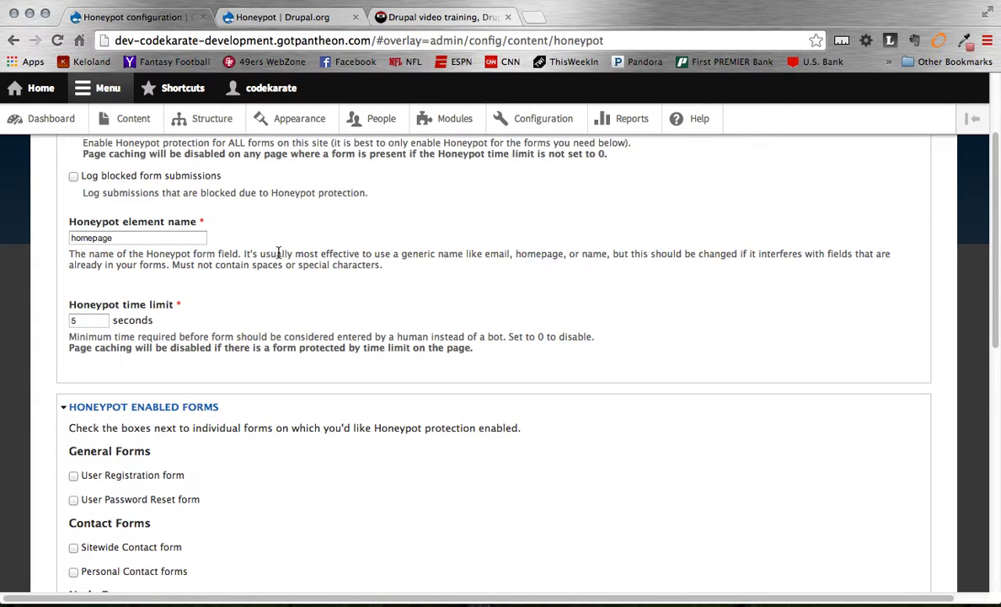
scroll(278, 253, "down", 1)
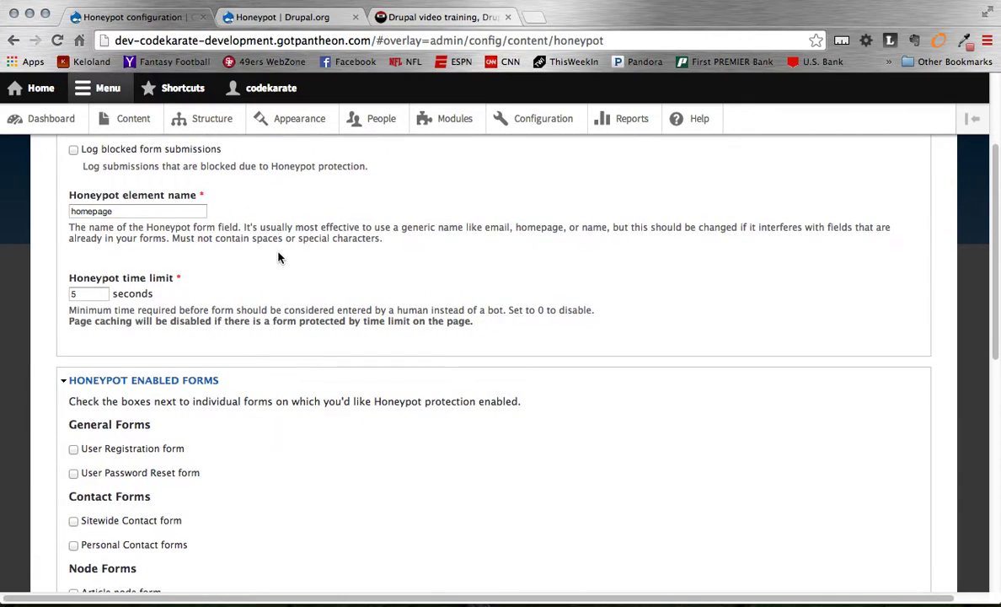
scroll(226, 282, "down", 3)
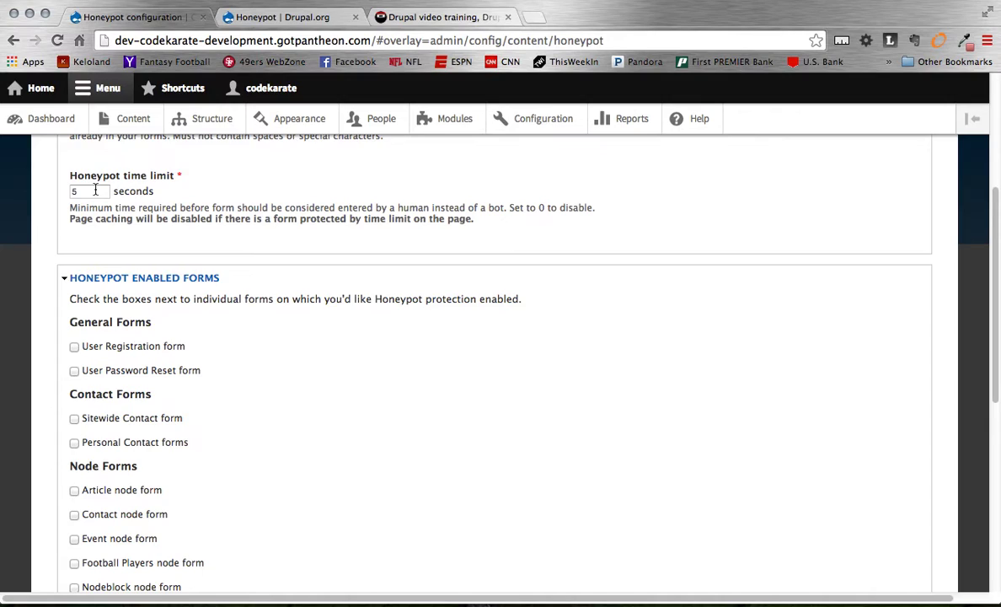
left_click_drag(95, 189, 73, 191)
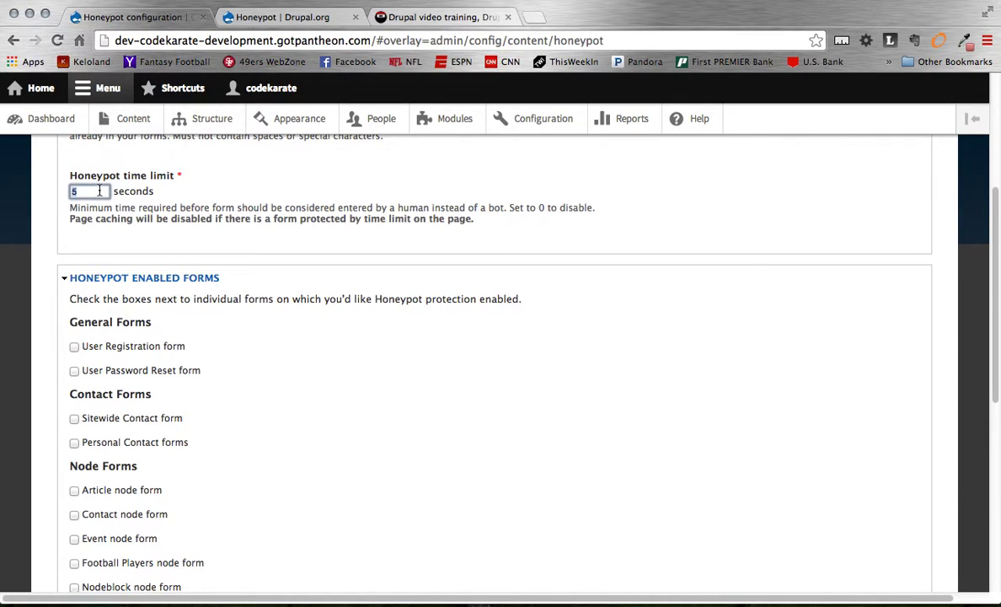
left_click(73, 191)
left_click(167, 199)
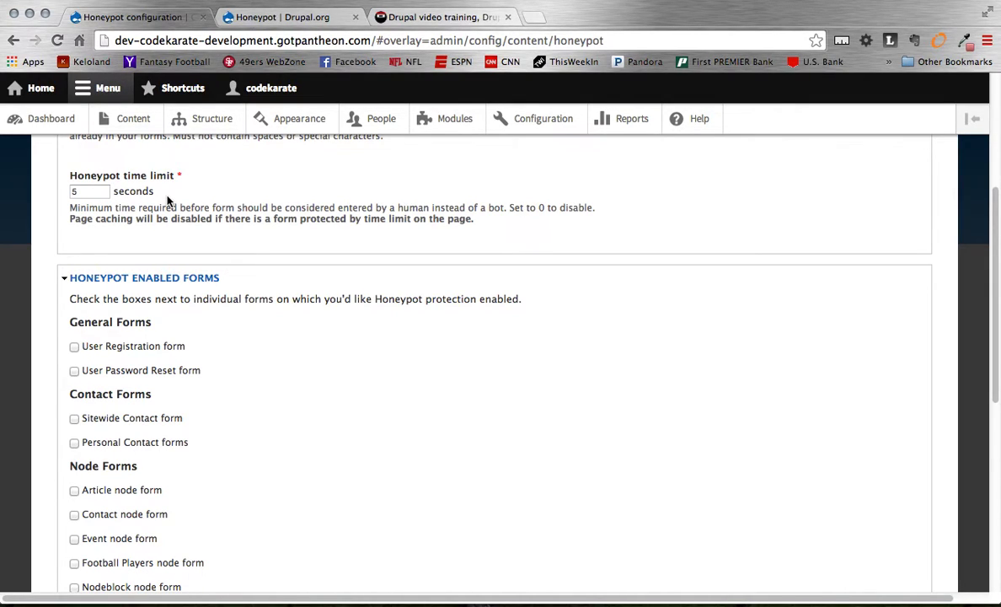
scroll(361, 306, "down", 3)
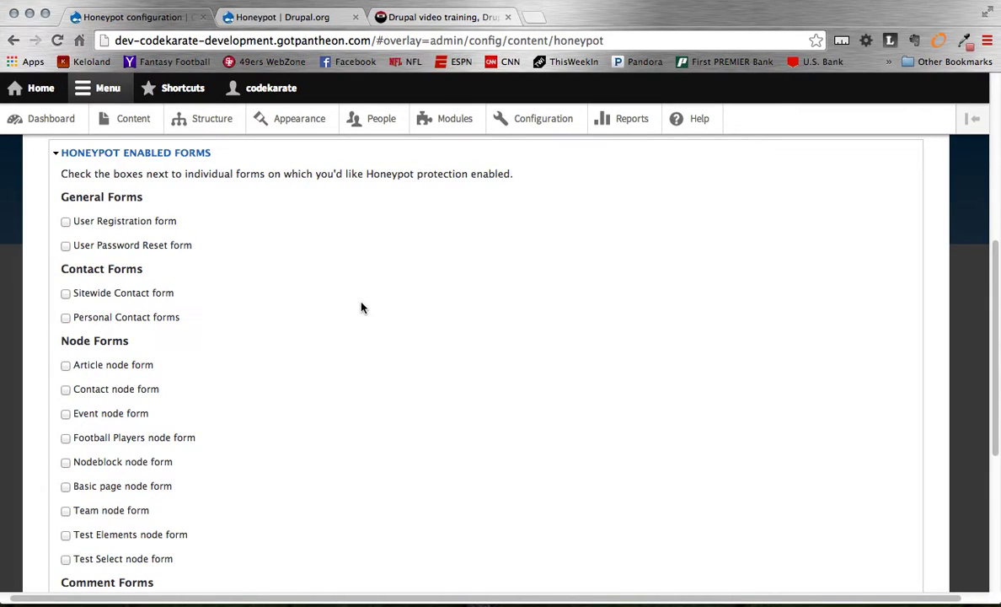
Protect the User Registration form and the Sitewide Contact form with Honeypot.
scroll(361, 308, "down", 1)
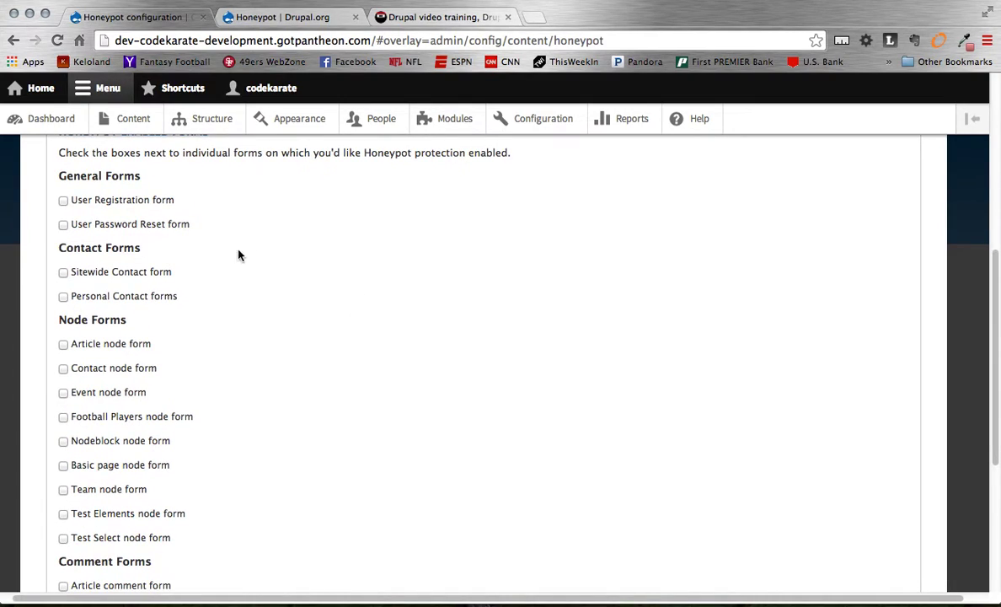
left_click(65, 200)
scroll(200, 228, "down", 5)
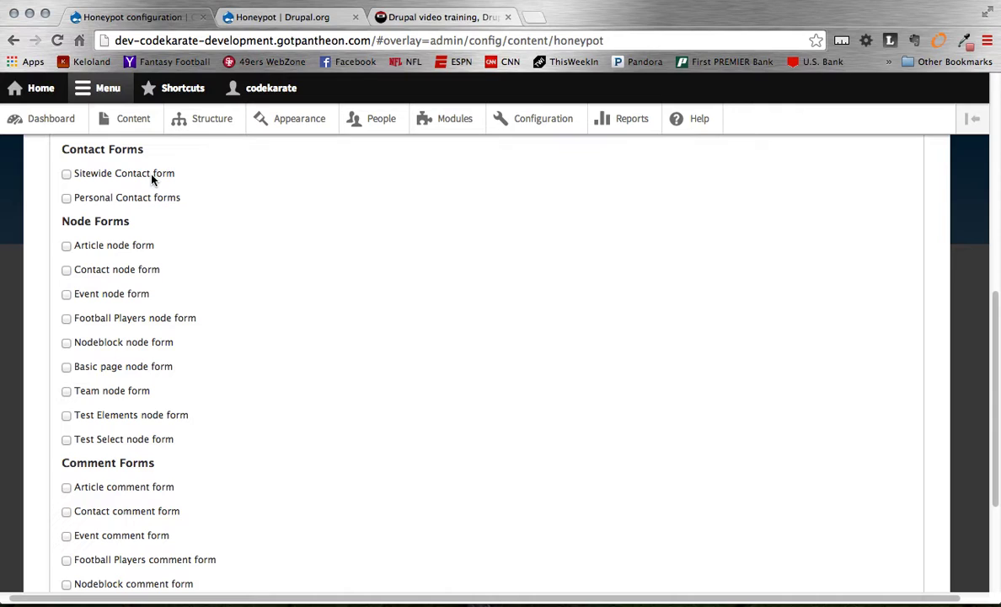
left_click(153, 178)
Protect all comment forms: Article, Contact, Event, Football Players, Nodeblock, Basic page, Team, Test Elements, Test Select.
scroll(216, 276, "down", 5)
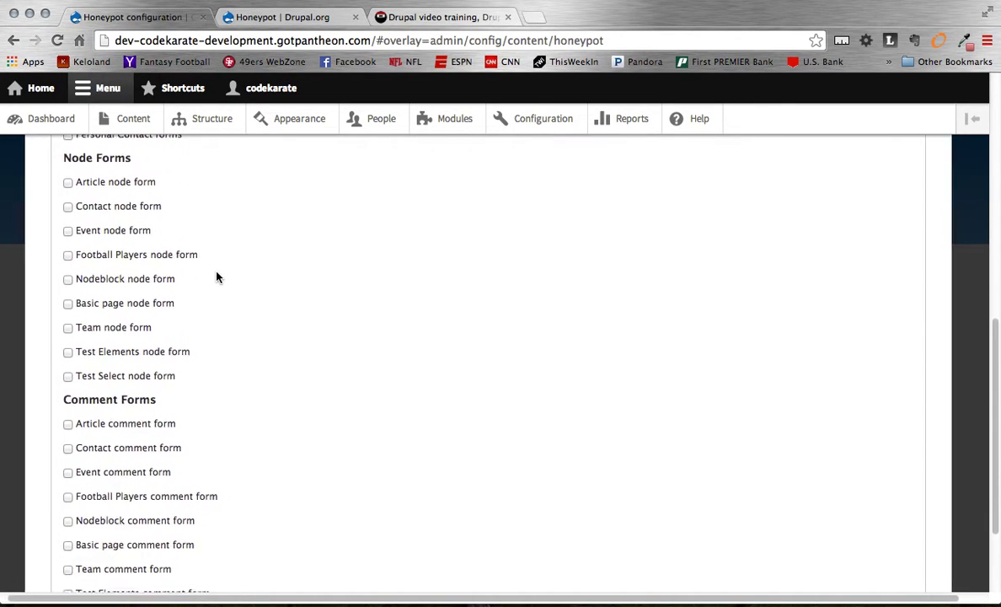
scroll(217, 276, "down", 2)
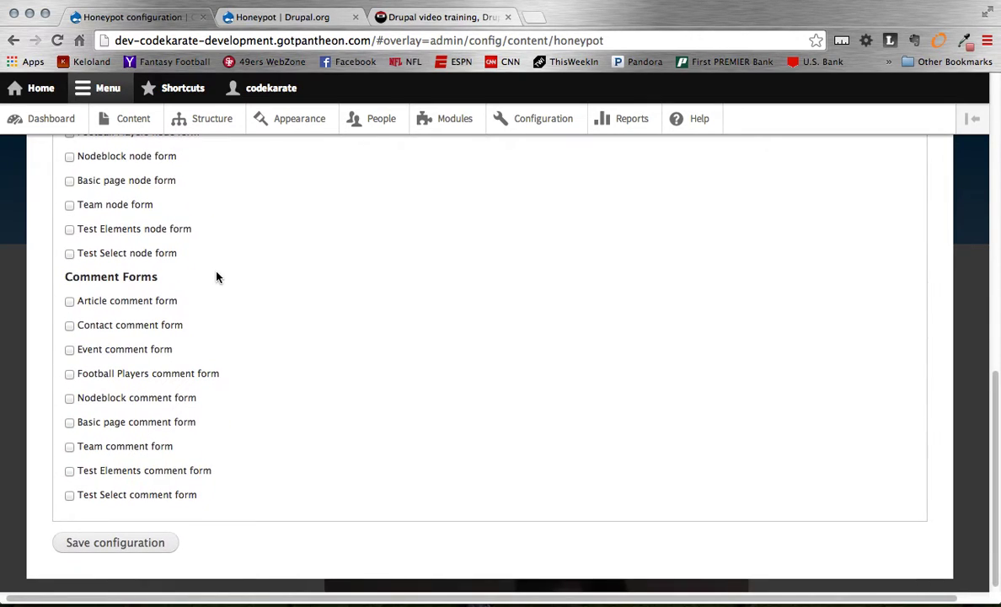
left_click(118, 344)
left_click(129, 370)
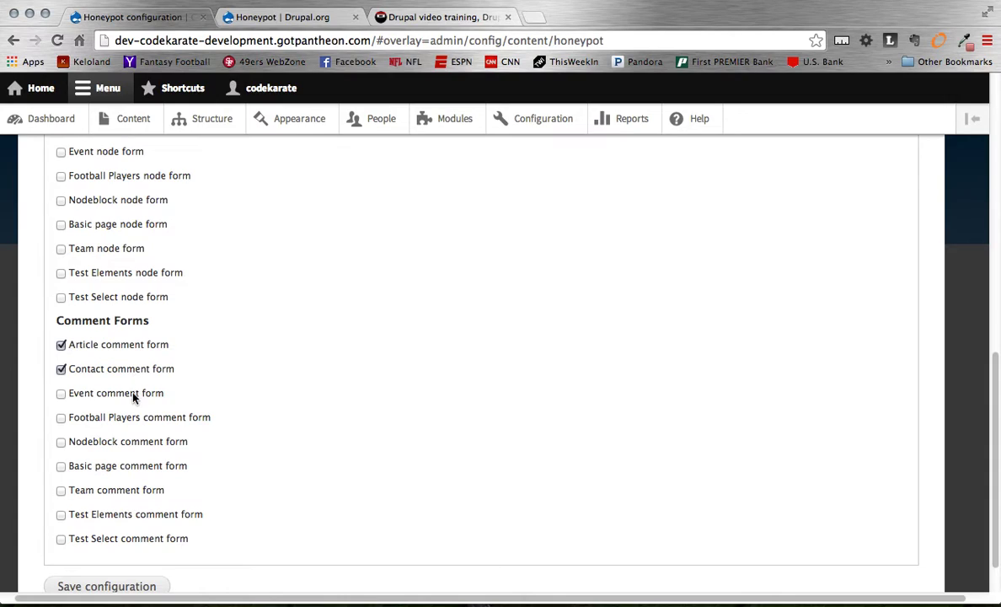
left_click(130, 394)
left_click(131, 417)
left_click(133, 442)
left_click(132, 466)
left_click(133, 491)
left_click(135, 516)
left_click(133, 539)
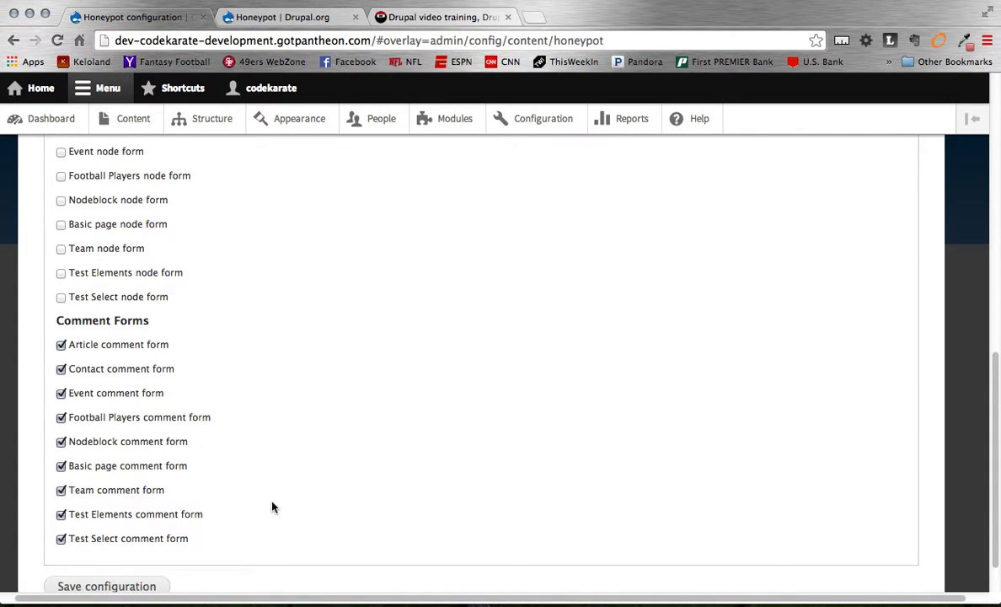
scroll(272, 506, "up", 1)
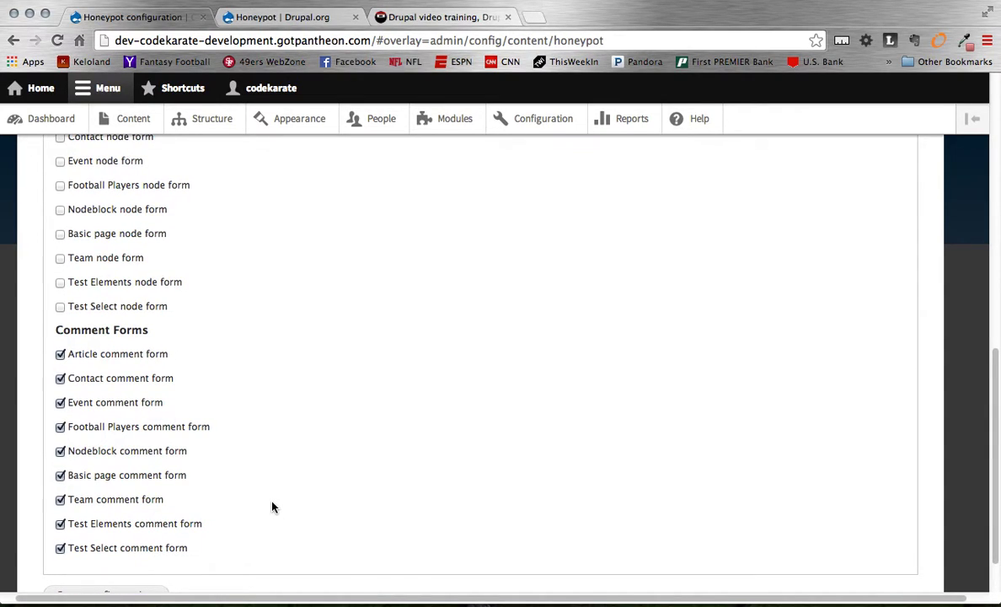
scroll(272, 506, "up", 3)
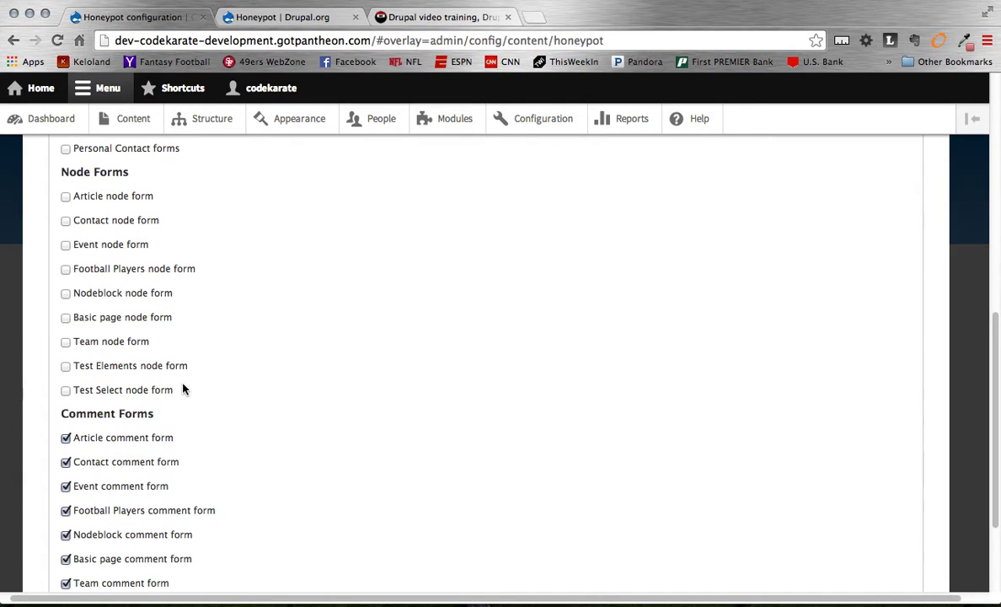
scroll(183, 388, "up", 10)
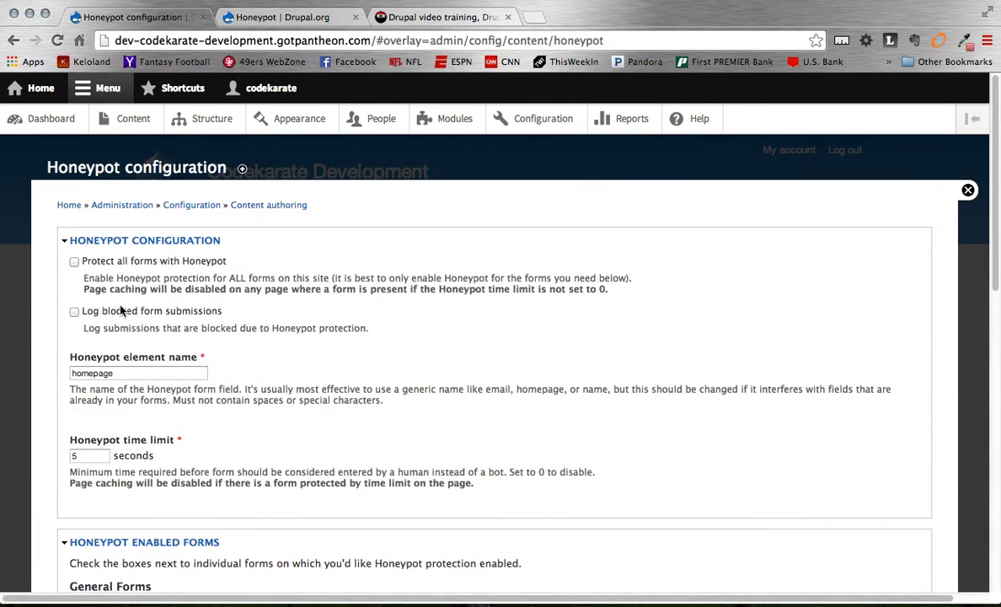
Also protect the Personal Contact forms and save the Honeypot configuration.
scroll(218, 284, "down", 5)
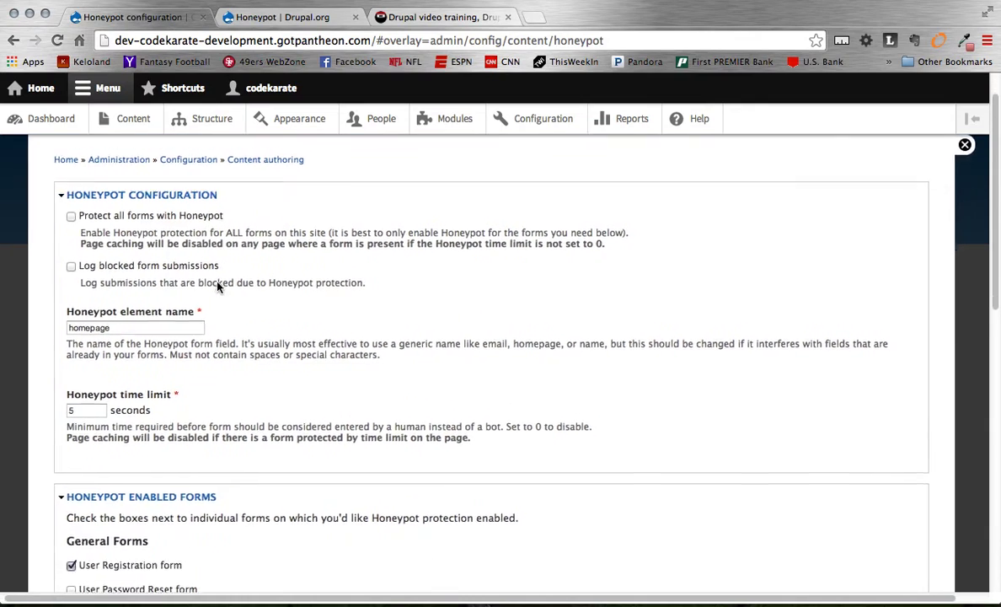
scroll(217, 287, "down", 3)
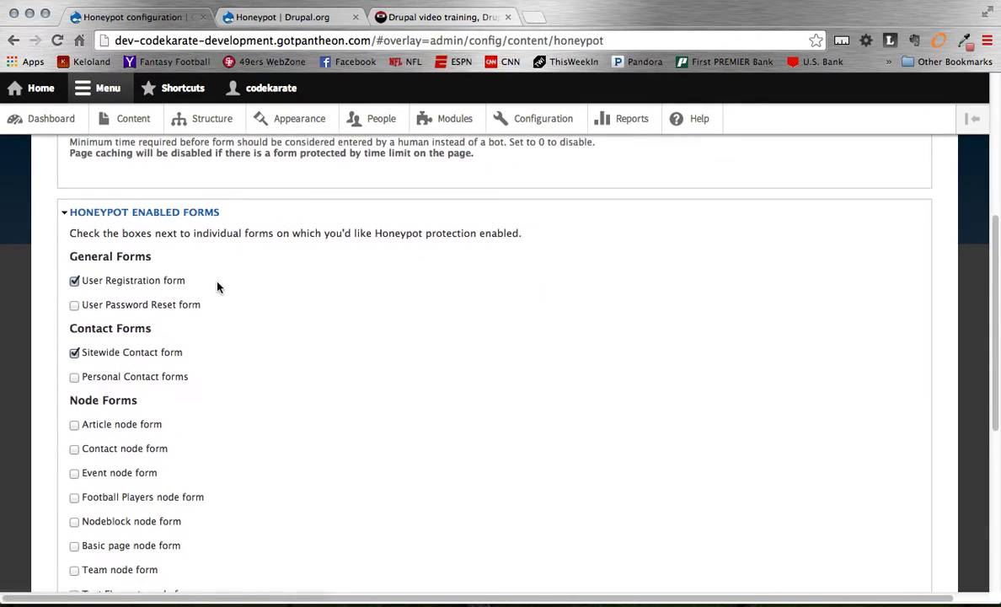
left_click(168, 365)
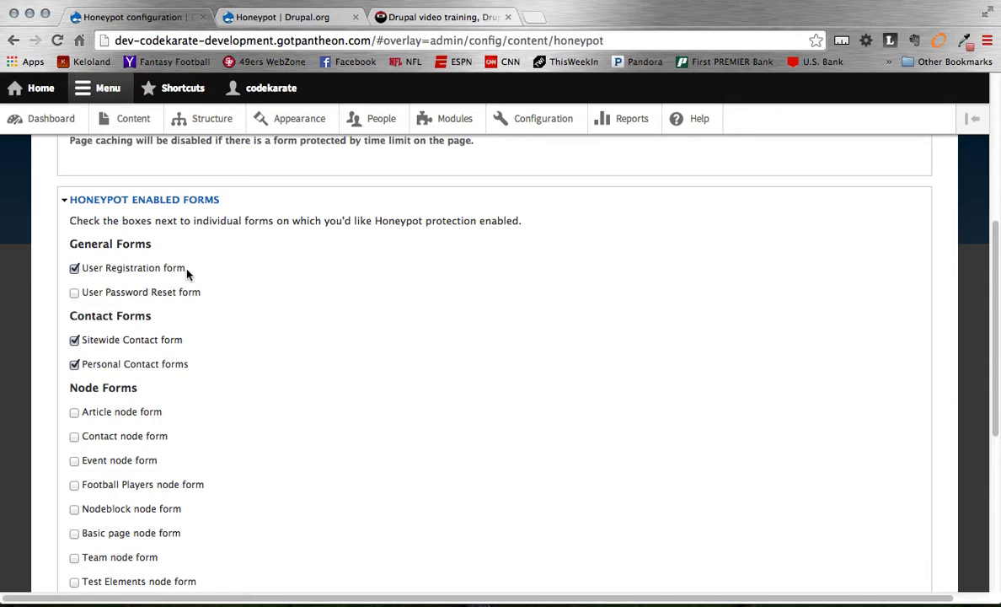
scroll(269, 341, "down", 1)
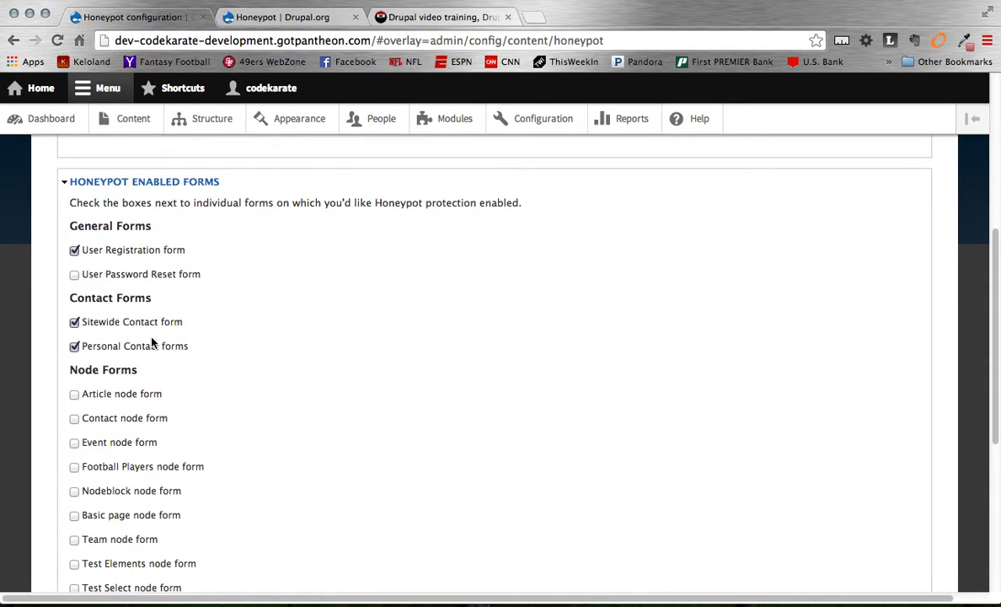
scroll(223, 404, "down", 5)
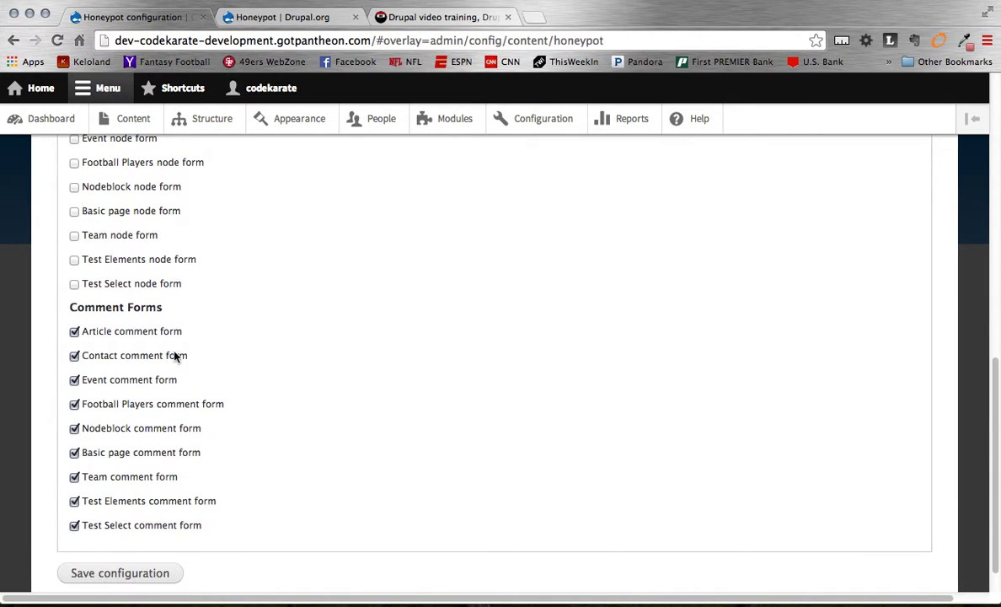
left_click(151, 574)
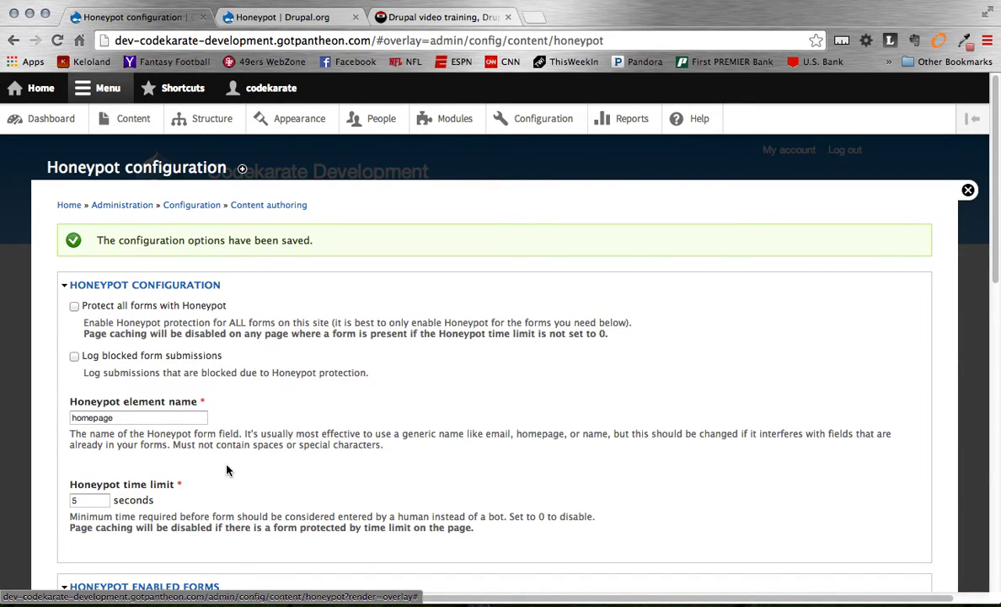
Scroll through the saved settings to confirm registration, both contact forms and all comment forms are checked.
scroll(227, 470, "down", 10)
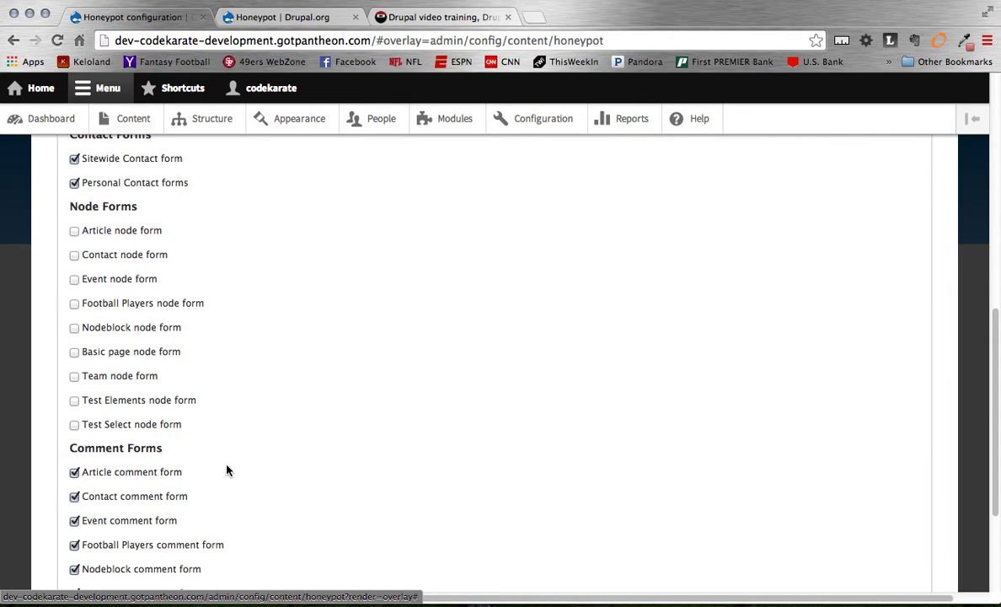
scroll(226, 471, "down", 1)
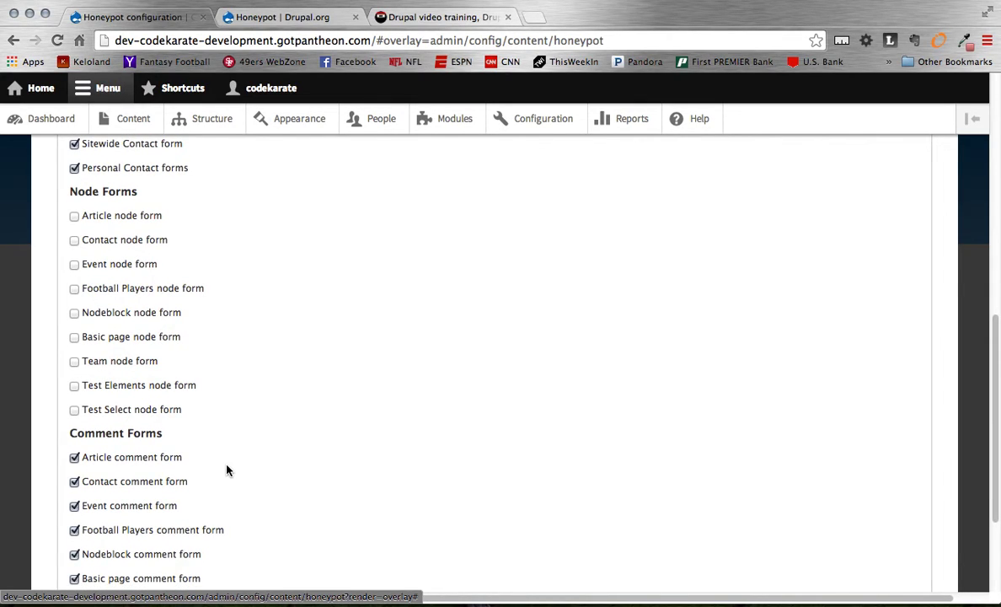
scroll(226, 470, "down", 1)
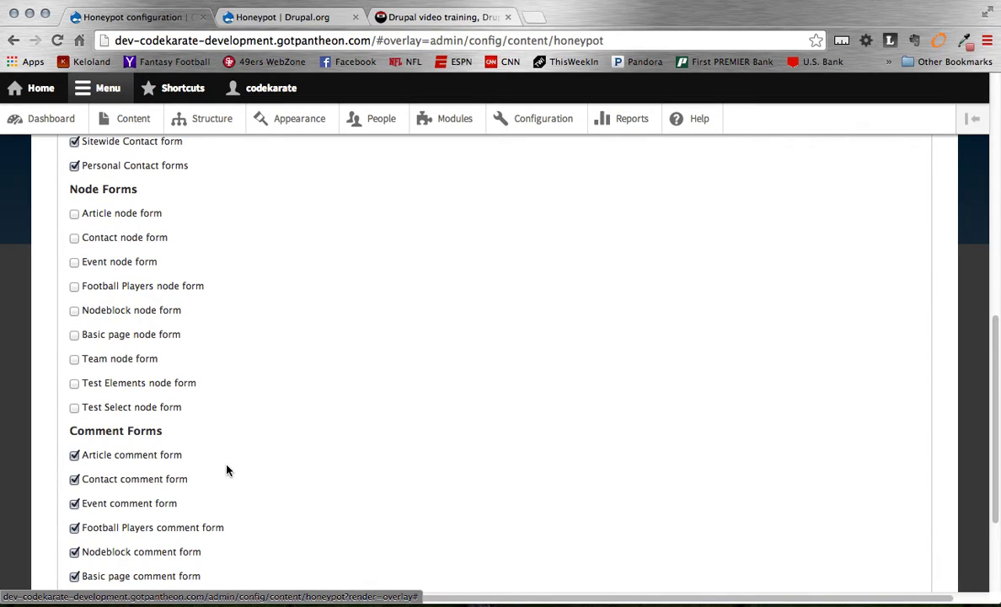
scroll(226, 470, "down", 2)
scroll(227, 470, "up", 10)
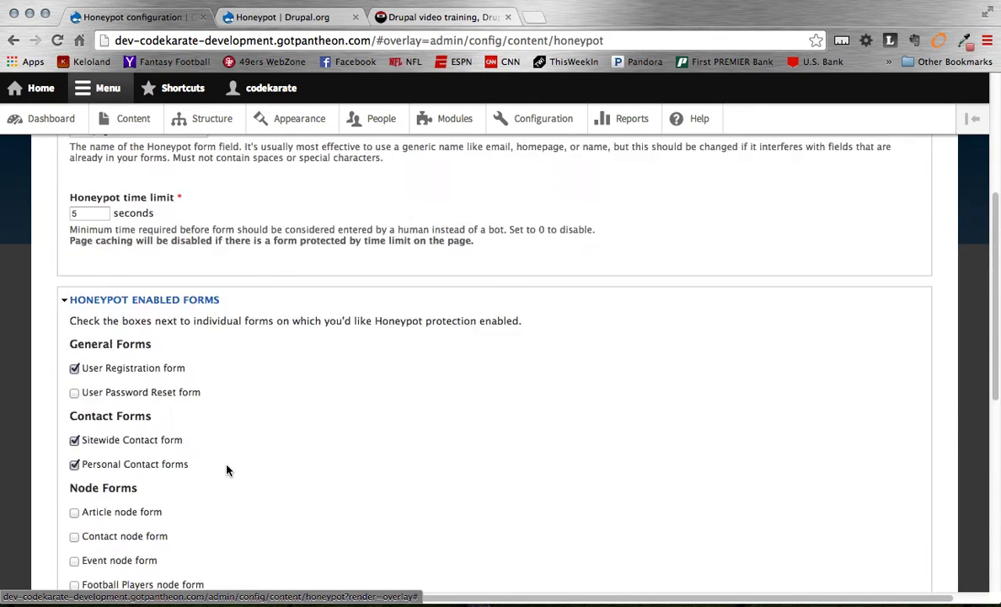